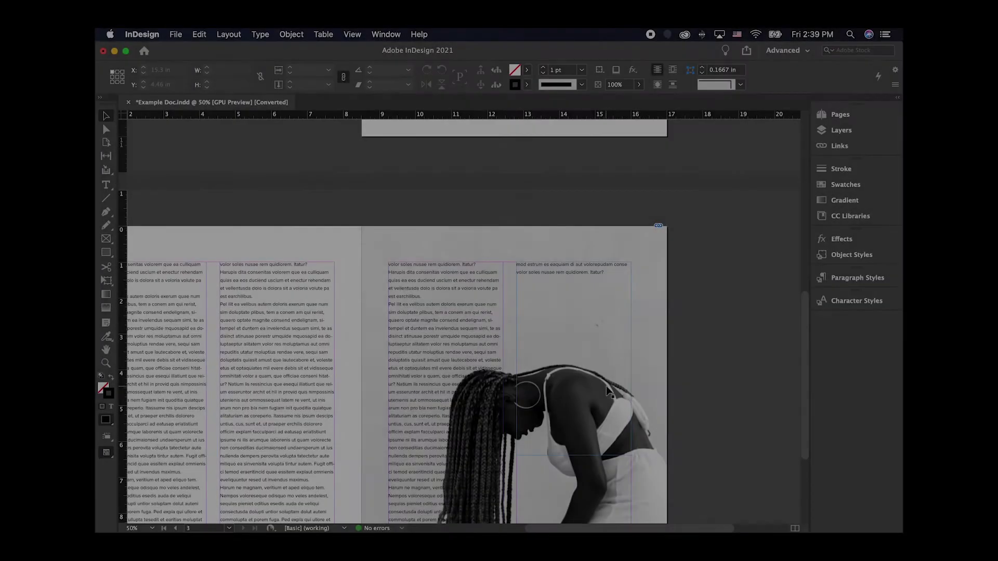
Step: Zoom out until the blank first page and the text-and-photo spread both fit on screen
key(super+minus)
key(super+minus)
key(super+minus)
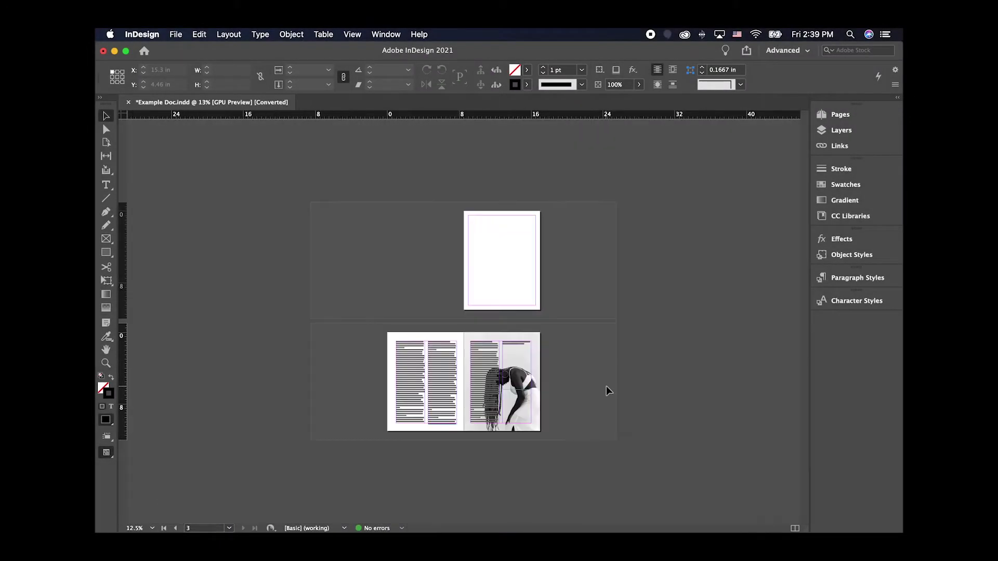
Step: Zoom back in and pan to the body-text spread with the bending woman's photo
key(super+equal)
key(super+equal)
drag(485, 350, 436, 325)
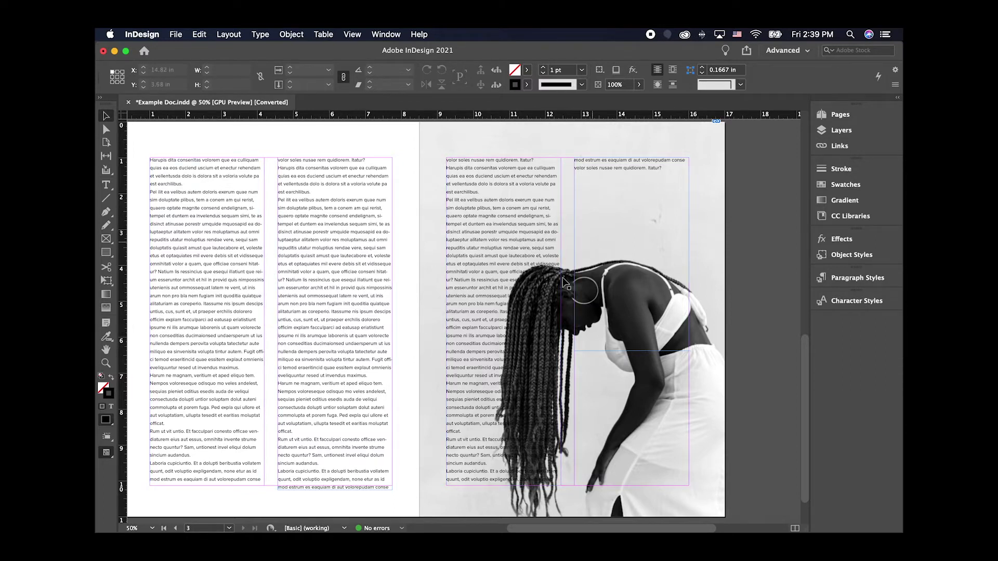
scroll(665, 322, right, 1)
scroll(665, 322, up, 1)
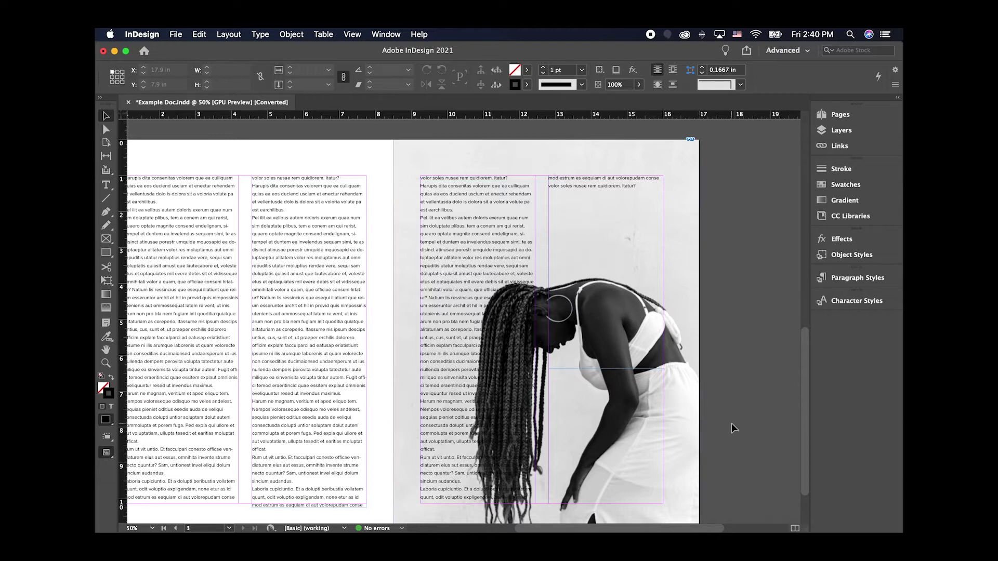
Step: Apply Wrap Around Object Shape to the photo frame, clearing the right page's text off it
click(657, 450)
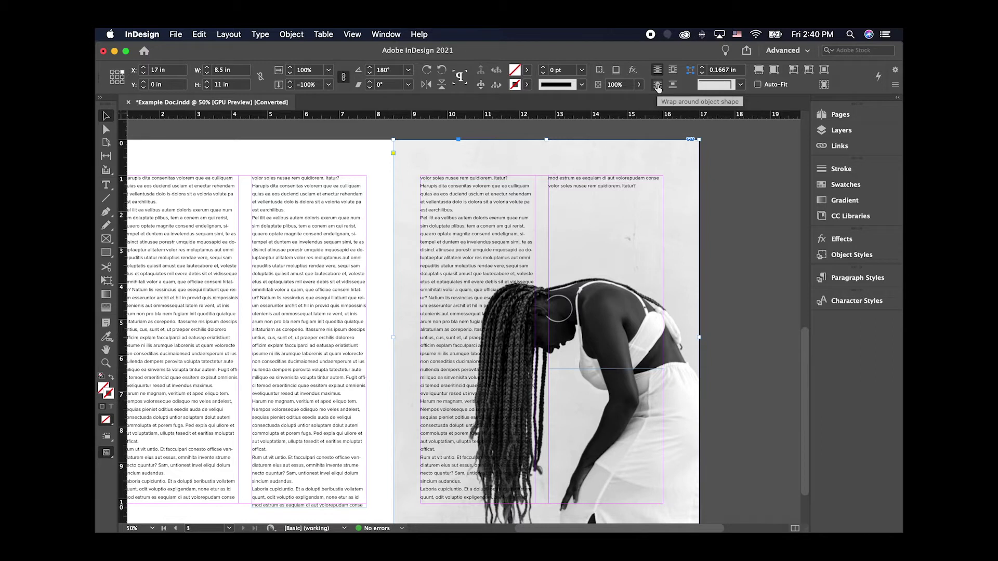
click(658, 86)
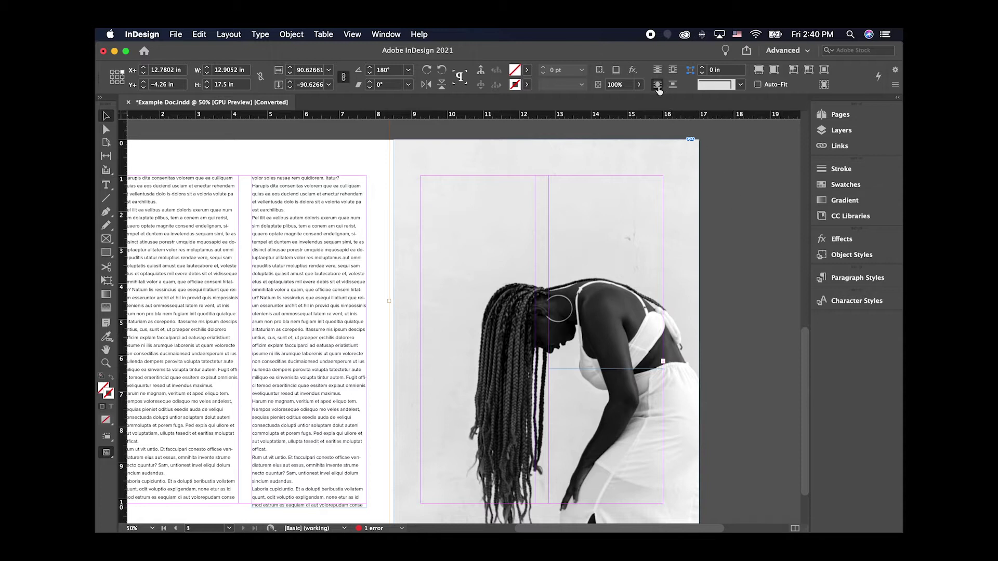
Step: Set the photo's Text Wrap contour type to Select Subject and dock the Text Wrap panel on the right
key(super+alt+w)
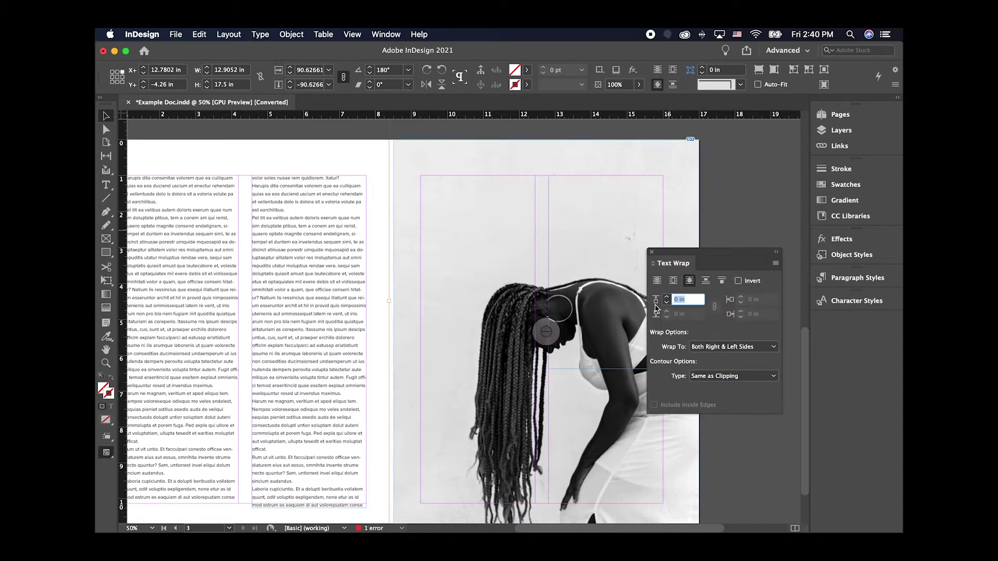
drag(734, 253, 739, 218)
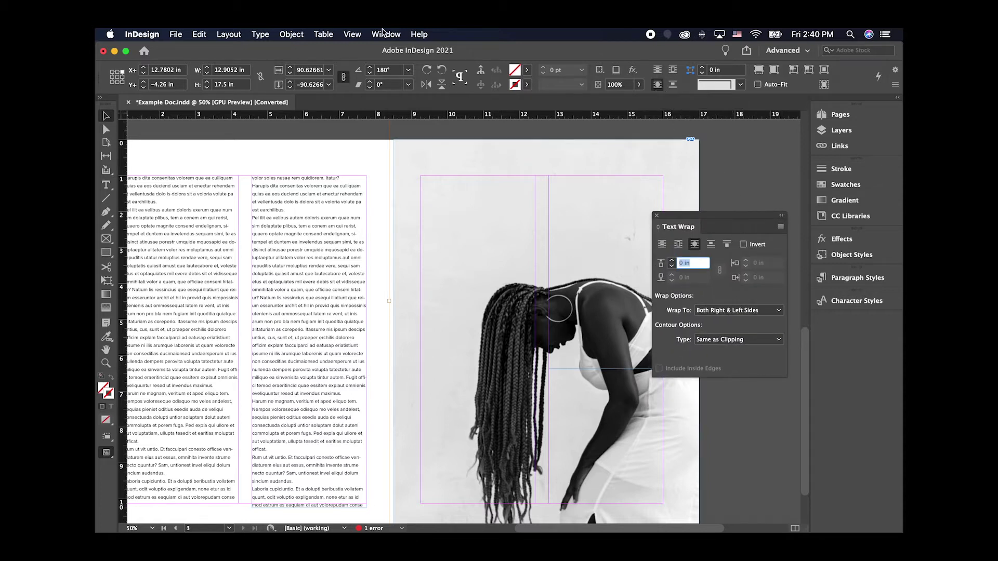
click(385, 35)
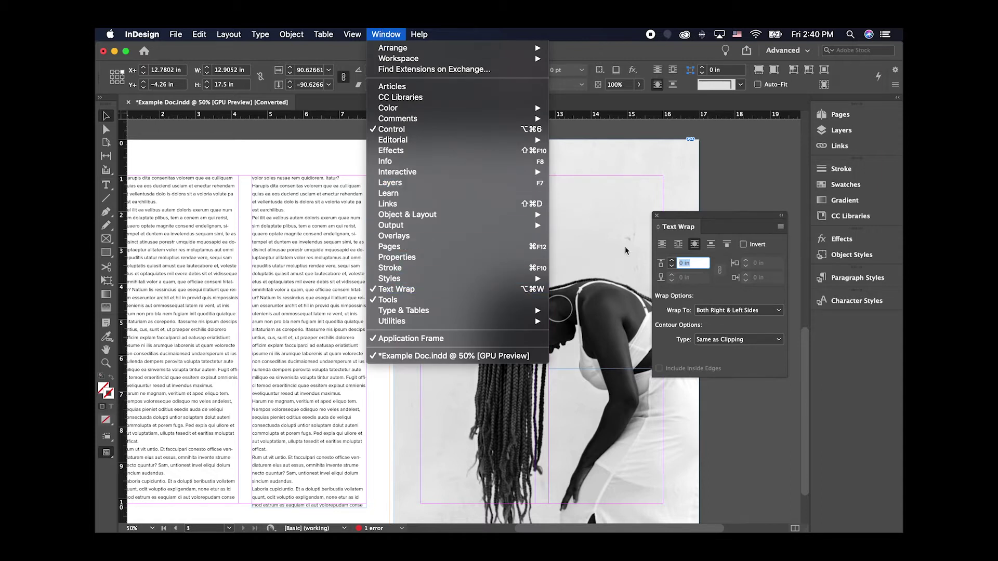
click(744, 273)
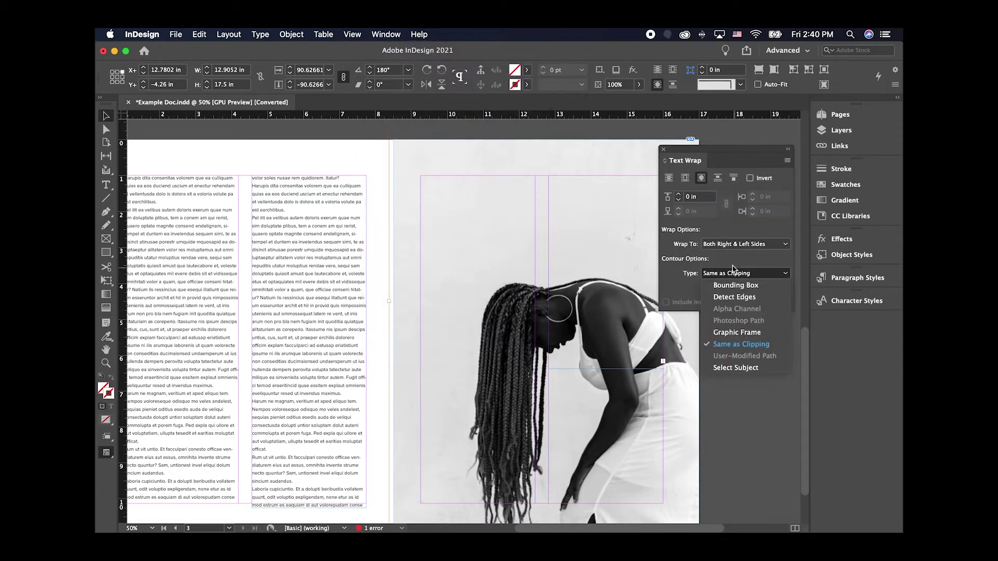
click(733, 273)
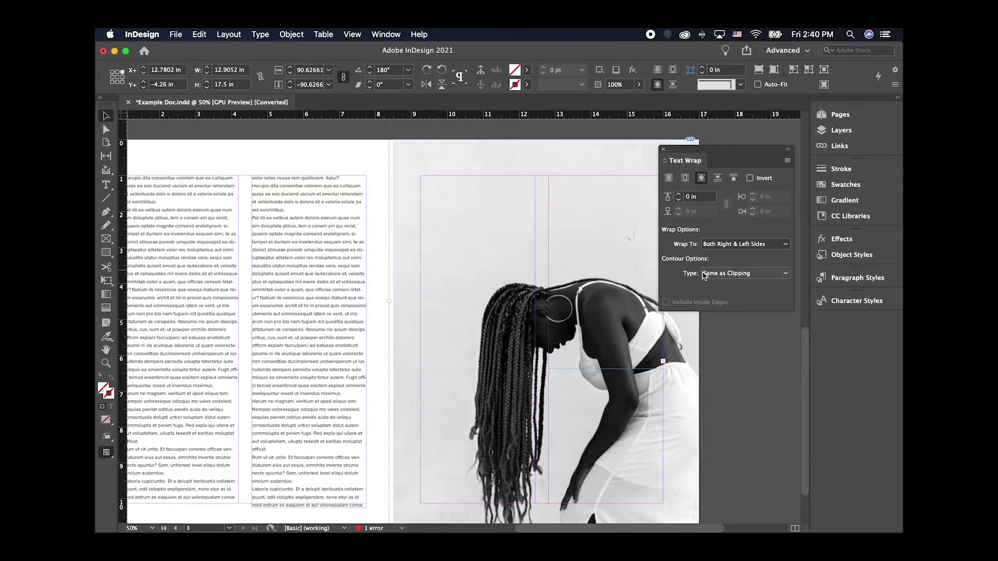
click(733, 275)
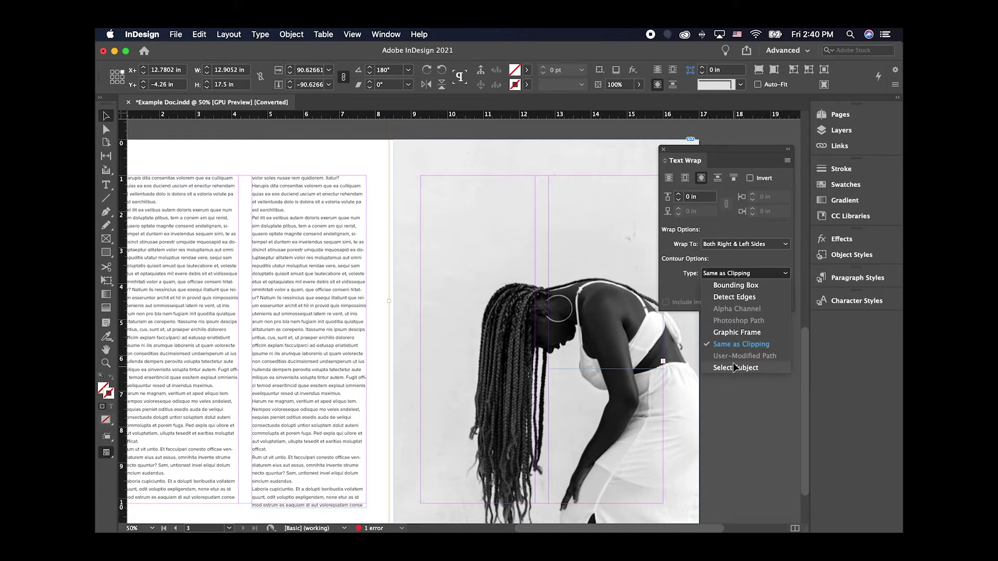
key(Return)
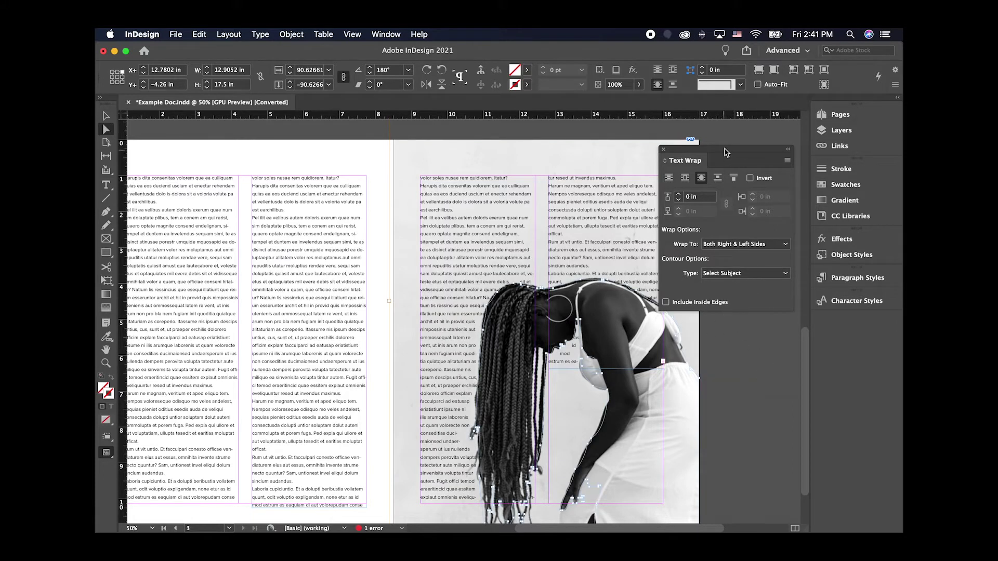
drag(727, 152, 757, 137)
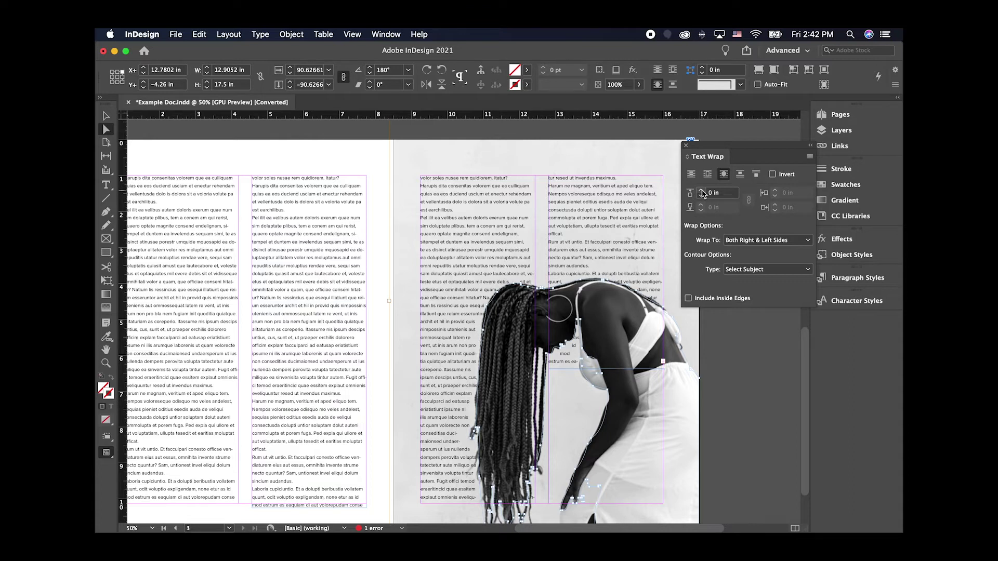
Step: Raise the wrap offset to 0.125 in and zoom in briefly to inspect the wrap around the woman
click(702, 192)
click(702, 192)
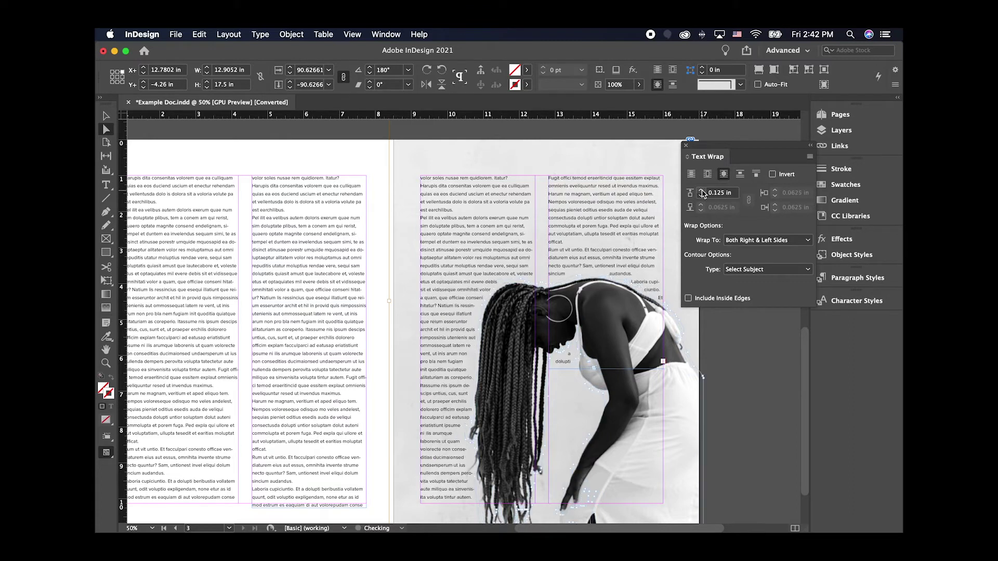
key(super+1)
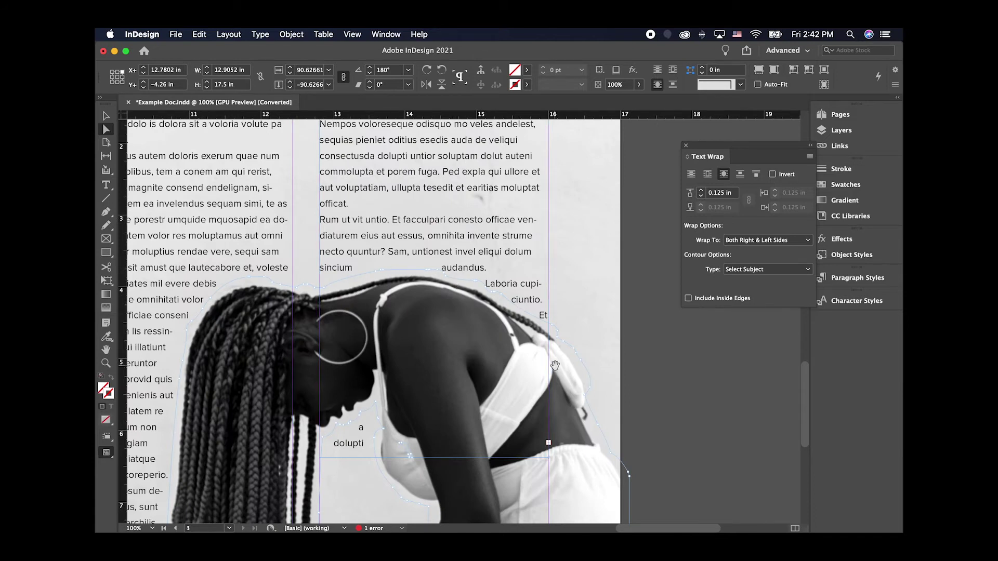
key(super+5)
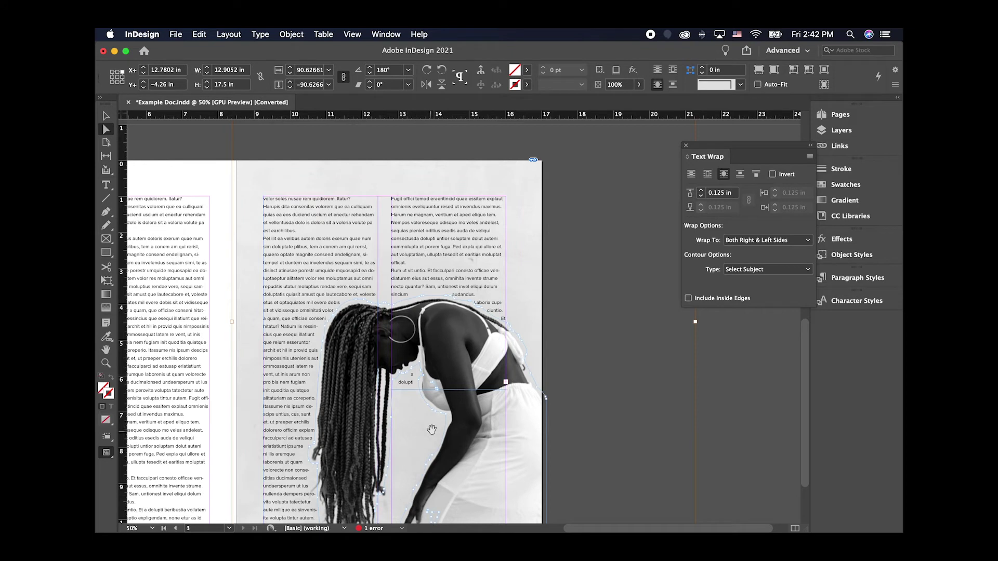
Step: With the Selection tool active, scroll until the whole right page is in view
click(106, 116)
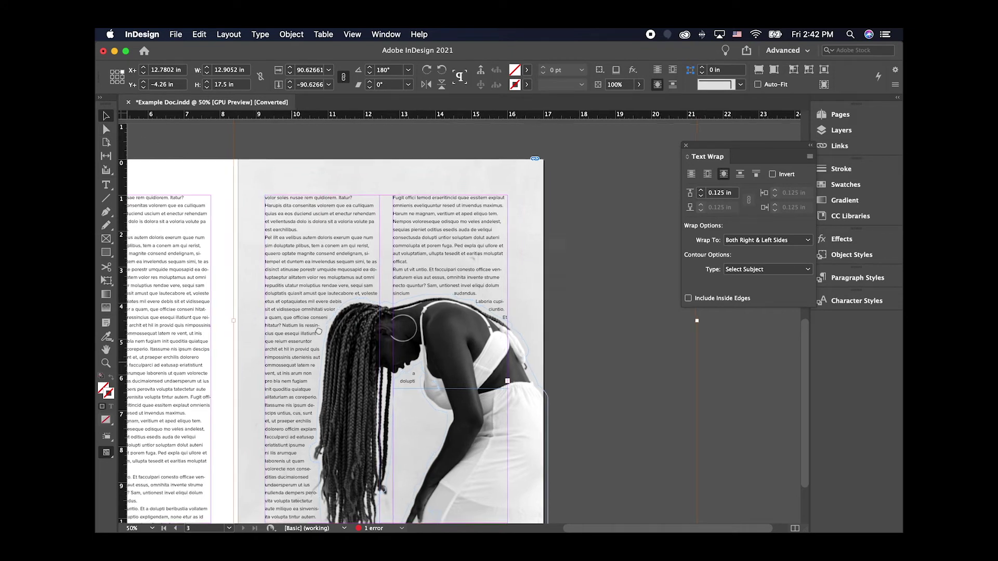
scroll(345, 323, down, 3)
scroll(345, 323, left, 3)
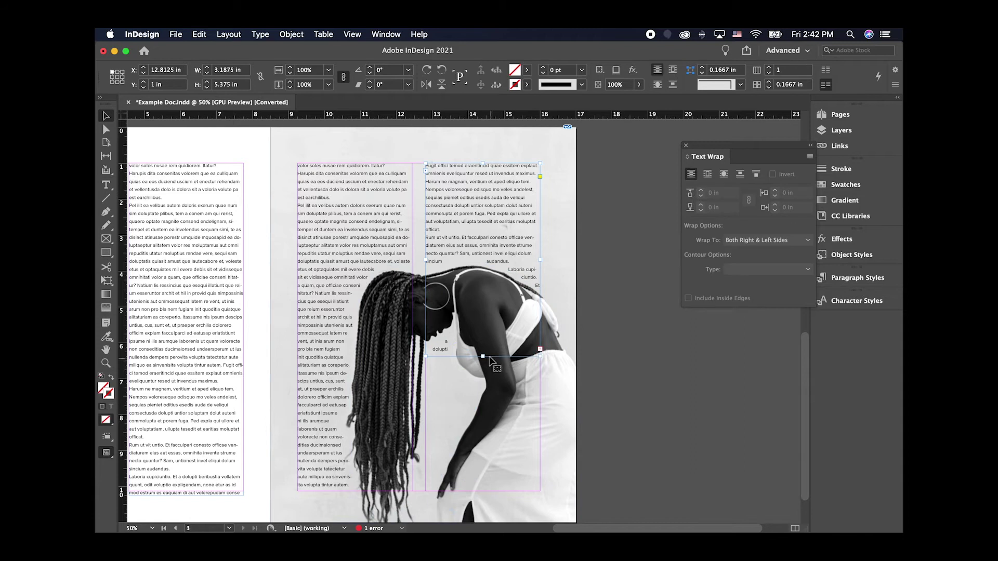
Step: Lengthen the right text column further down the page and zoom out to the whole spread
drag(485, 357, 484, 393)
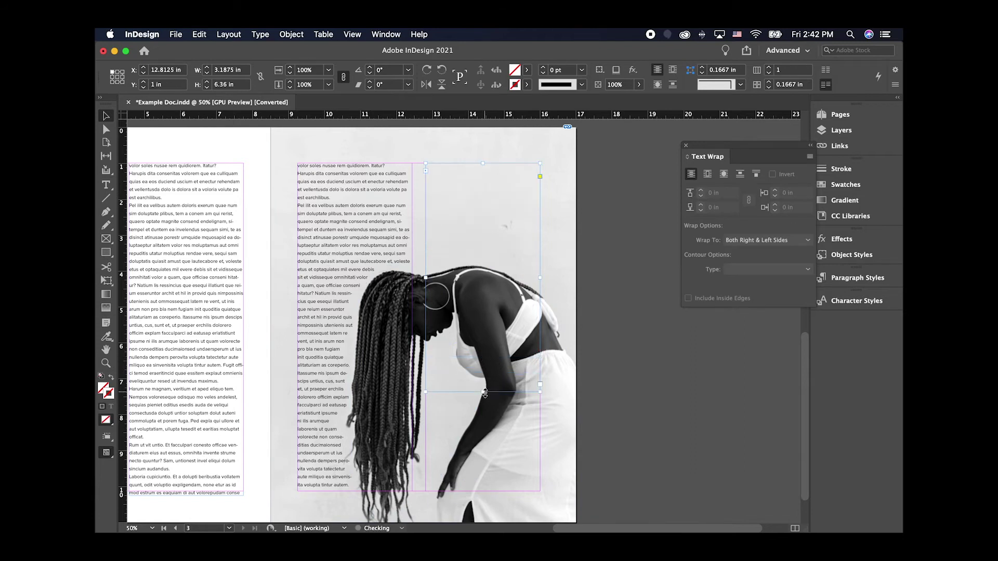
click(513, 440)
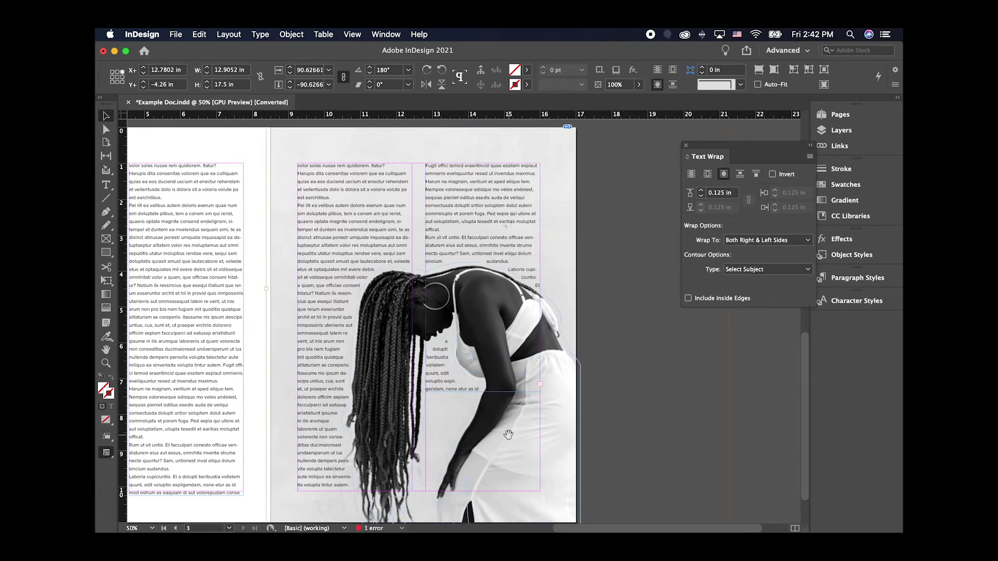
key(super+minus)
key(super+equal)
key(super+minus)
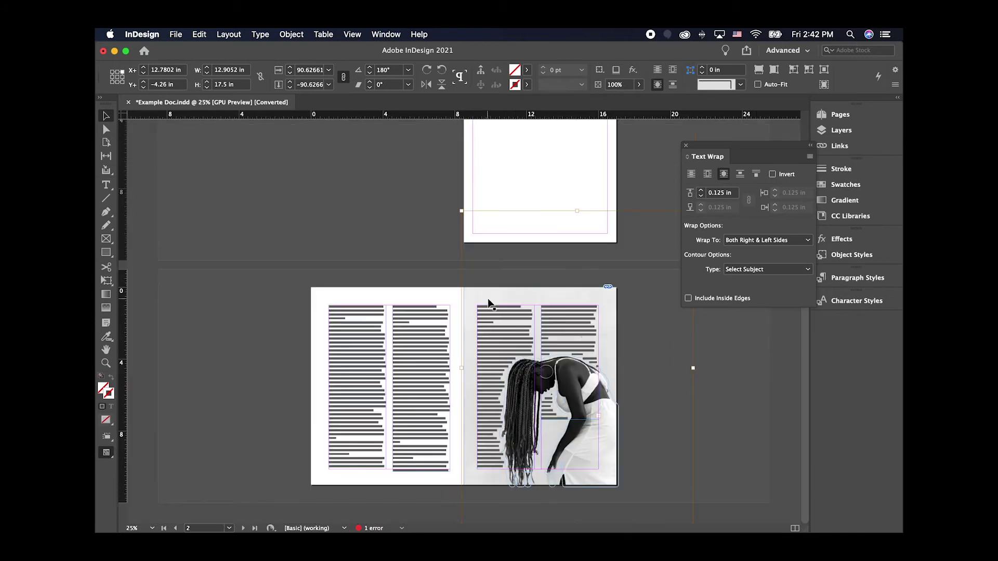
Step: Resize and reposition the photo, enlarging it to about 78% so text wraps around her figure
drag(577, 211, 576, 243)
drag(574, 289, 547, 314)
click(548, 314)
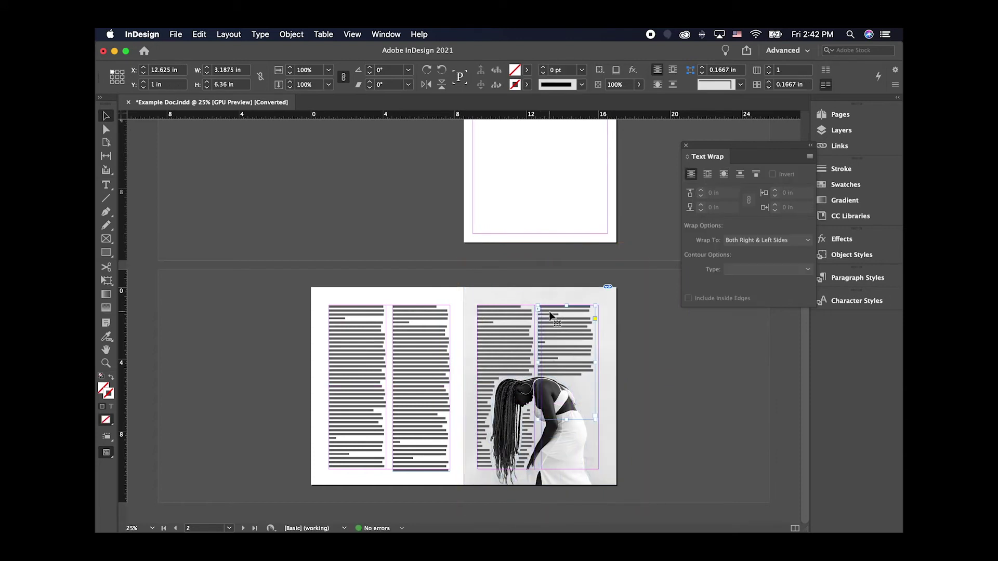
click(553, 298)
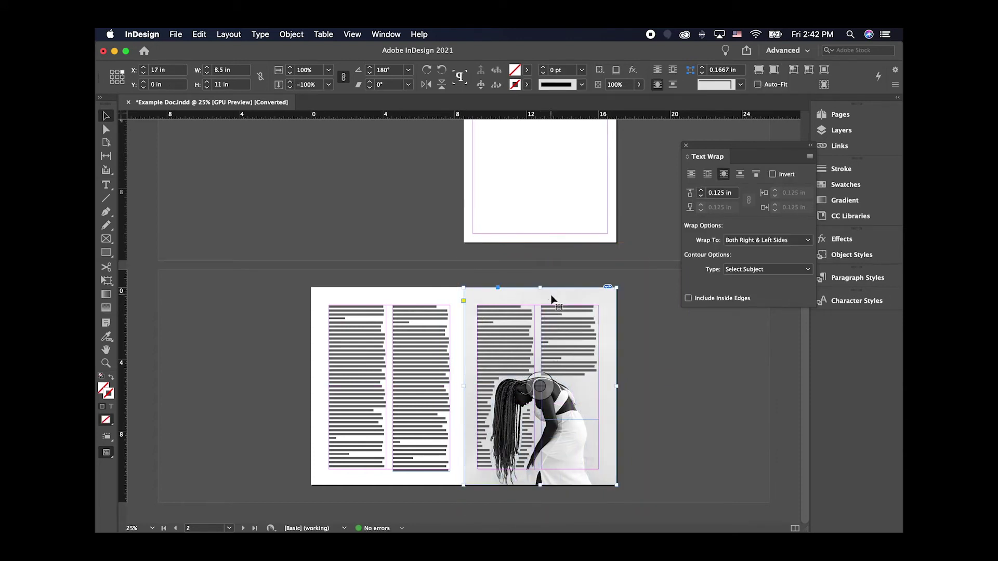
drag(563, 299, 564, 302)
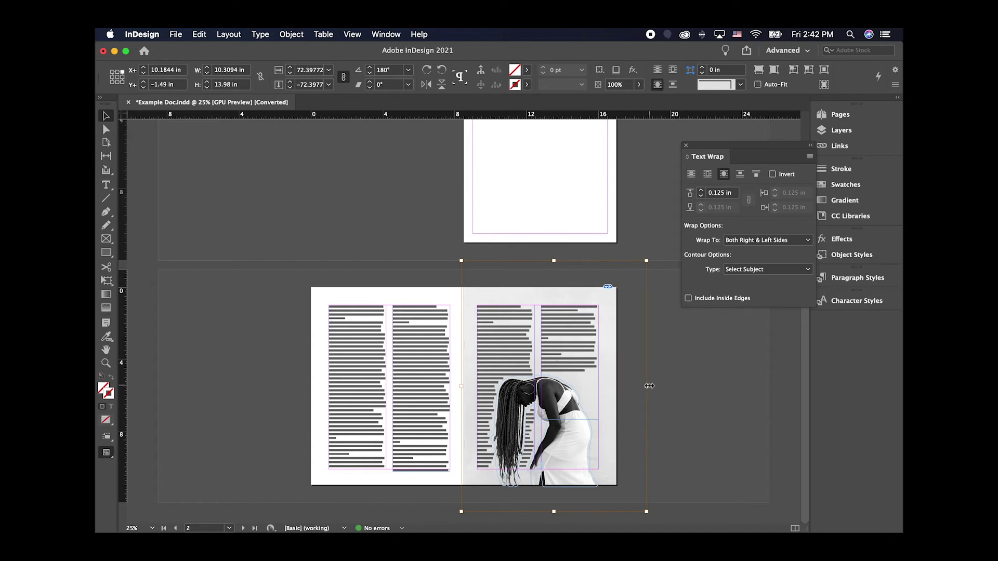
drag(647, 386, 661, 386)
drag(589, 442, 581, 447)
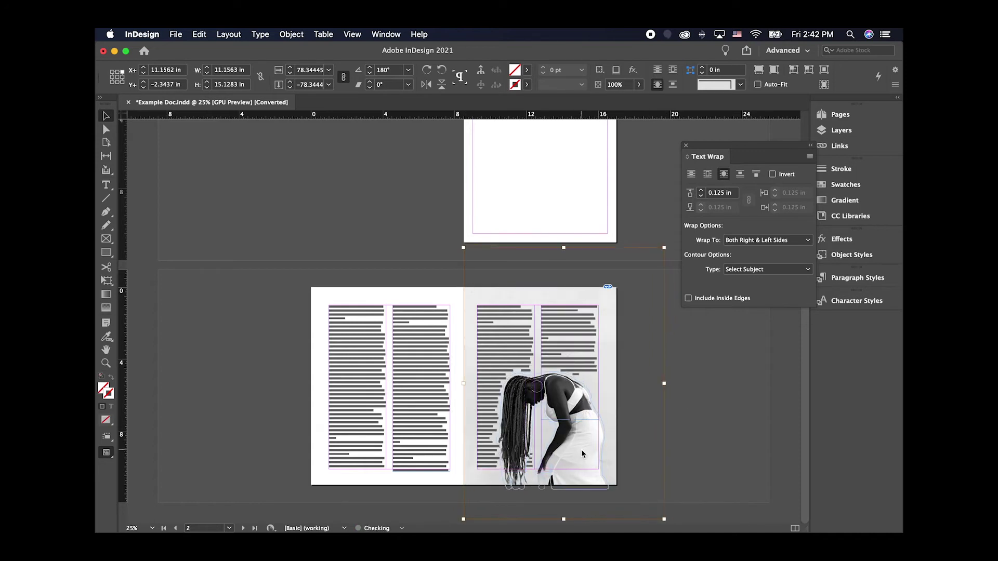
click(778, 243)
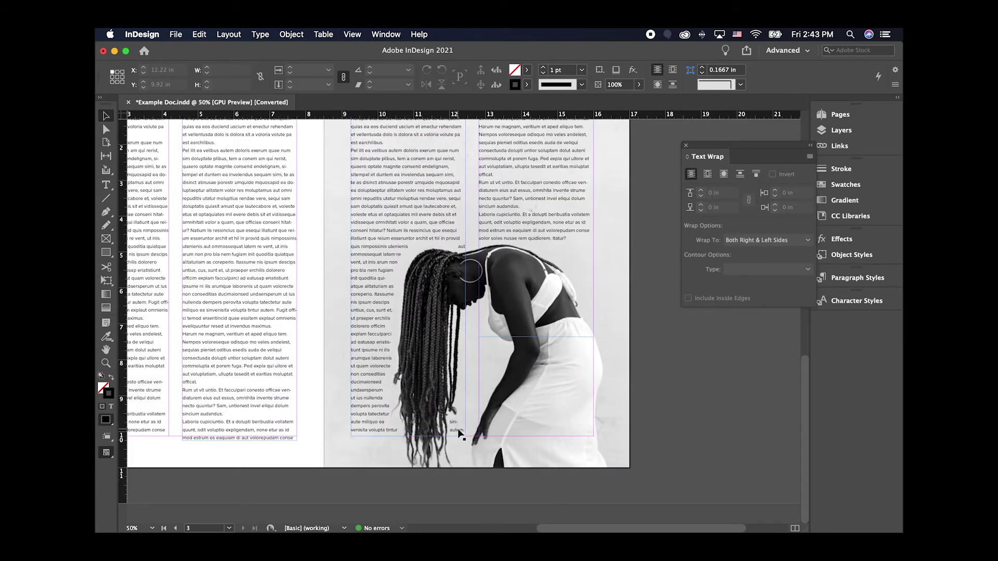
Step: Set the photo's Wrap To option to Left Side so the left column hugs the woman's braids
click(607, 396)
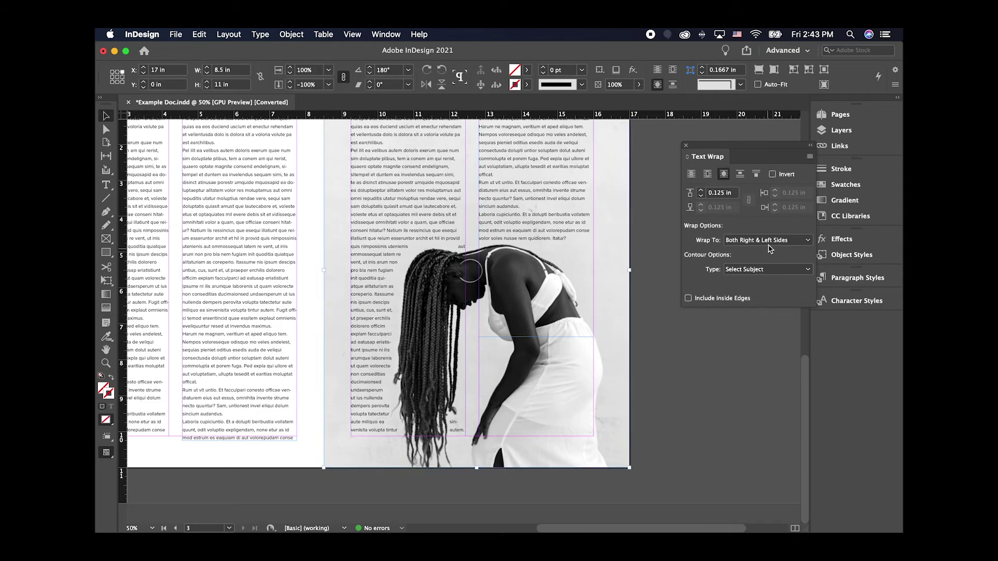
click(769, 244)
click(761, 266)
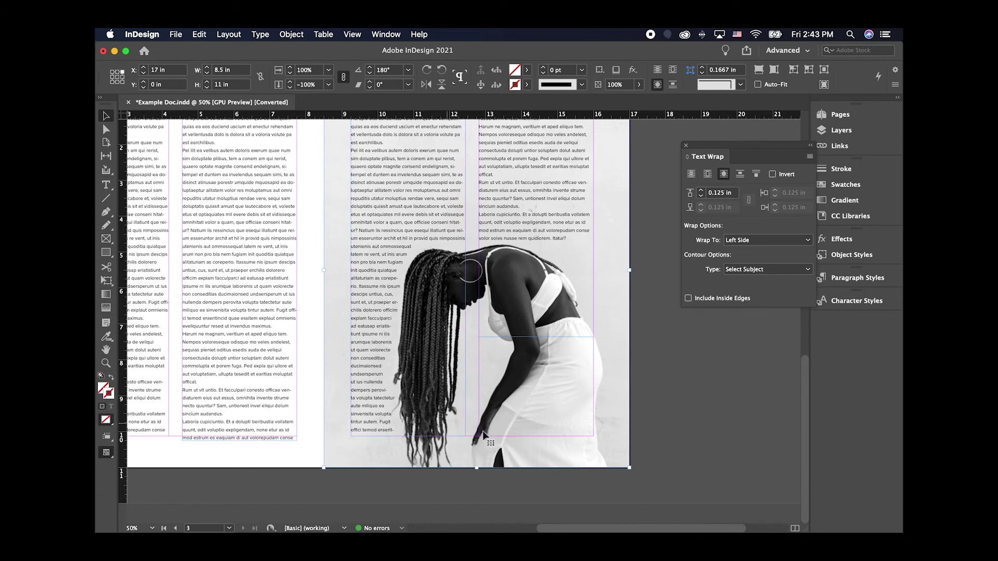
click(659, 390)
Step: Recheck the photo's wrap with frame edges shown, then view the page in Preview screen mode
scroll(658, 391, up, 2)
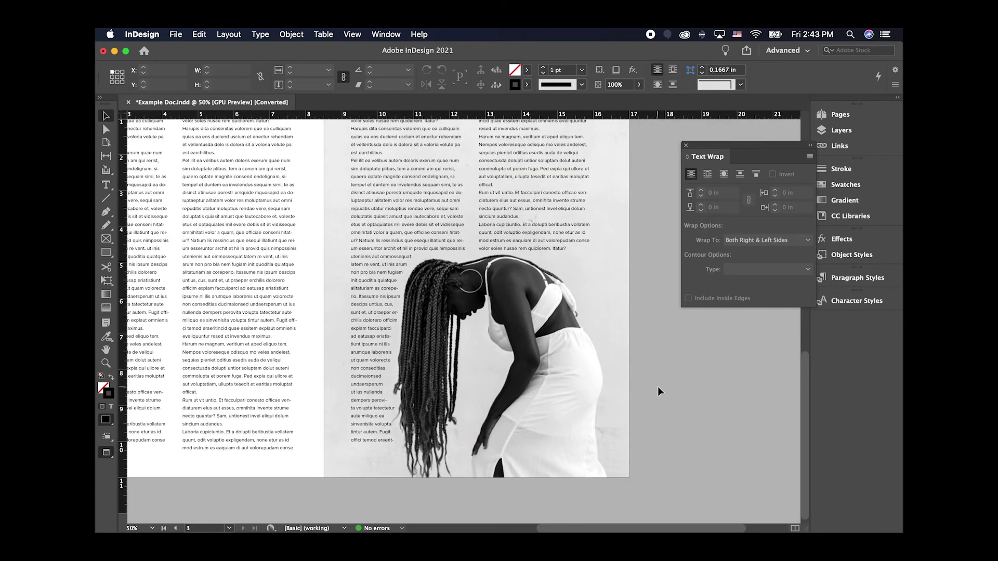
key(super+h)
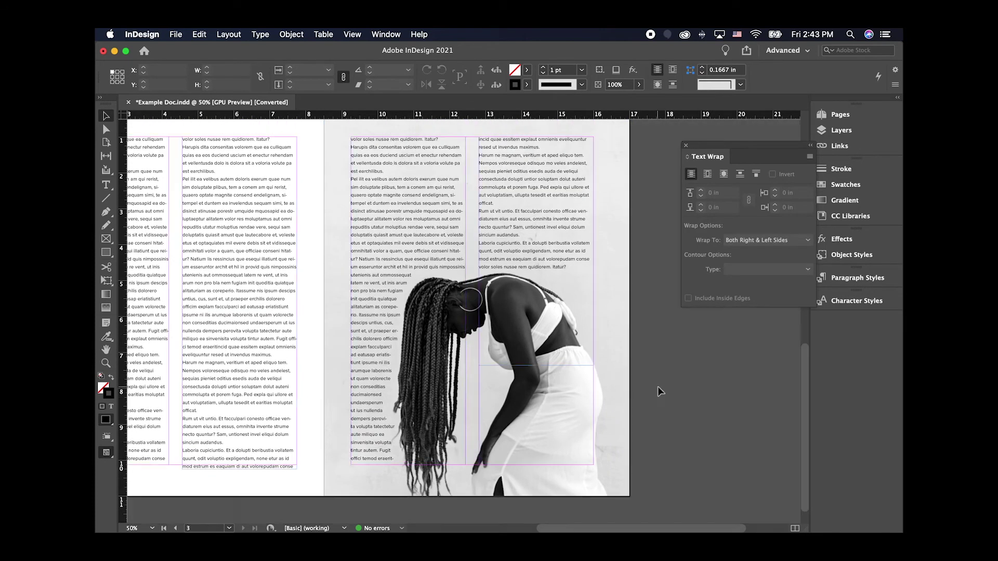
click(540, 418)
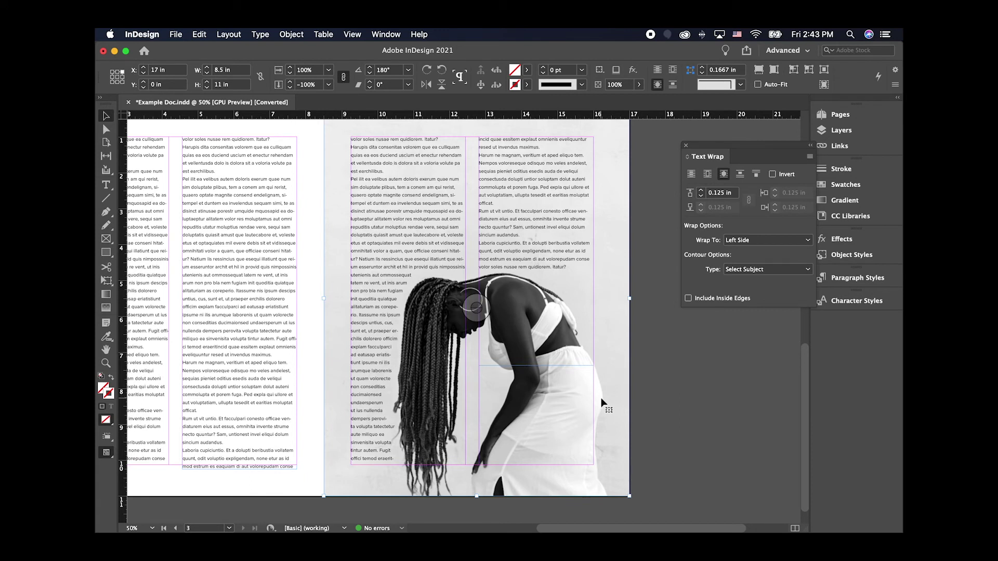
key(w)
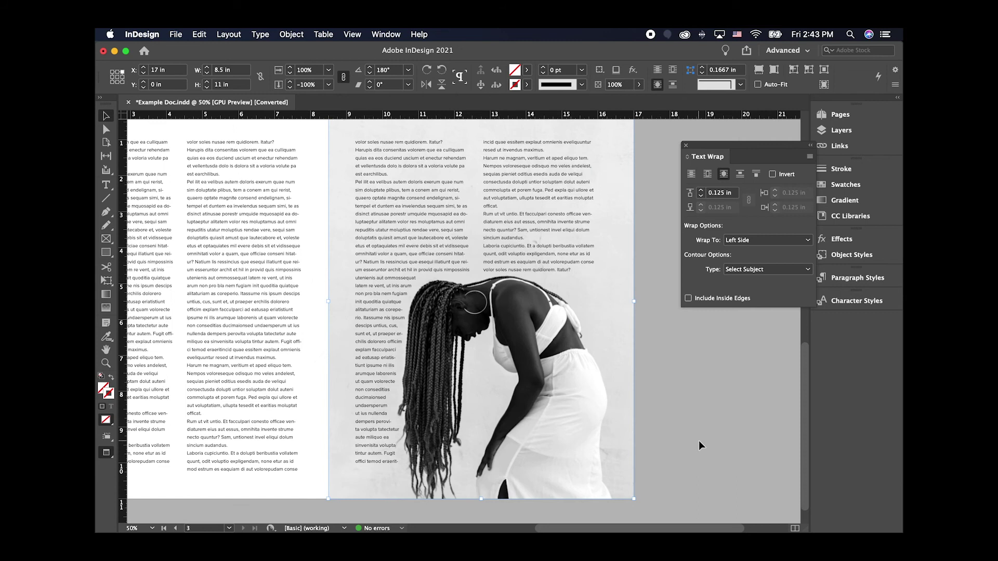